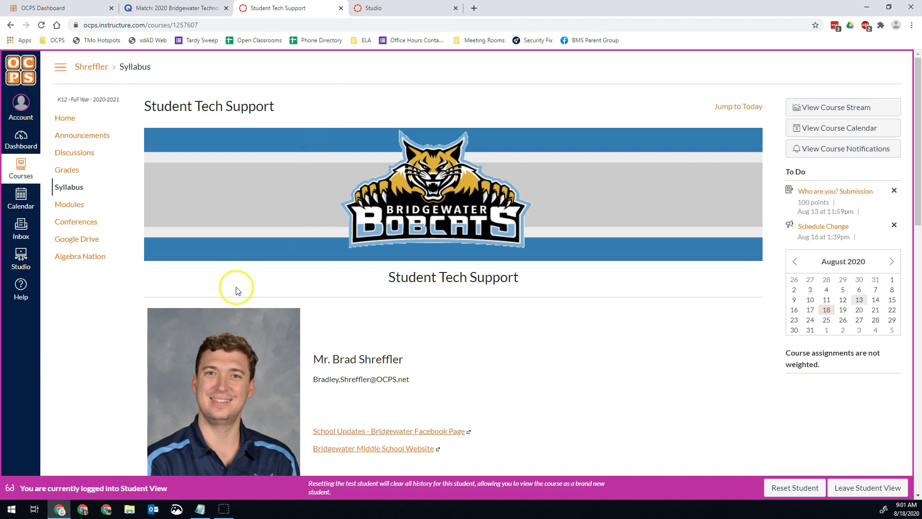
# Search the Start menu for 'snip' and launch Snip & Sketch from the results
pyautogui.click(7, 511)
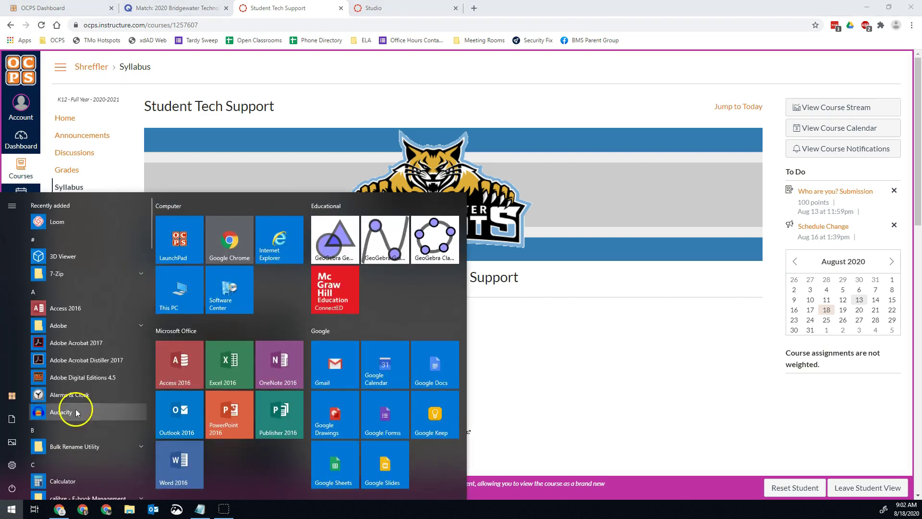
pyautogui.click(93, 342)
pyautogui.write('snip')
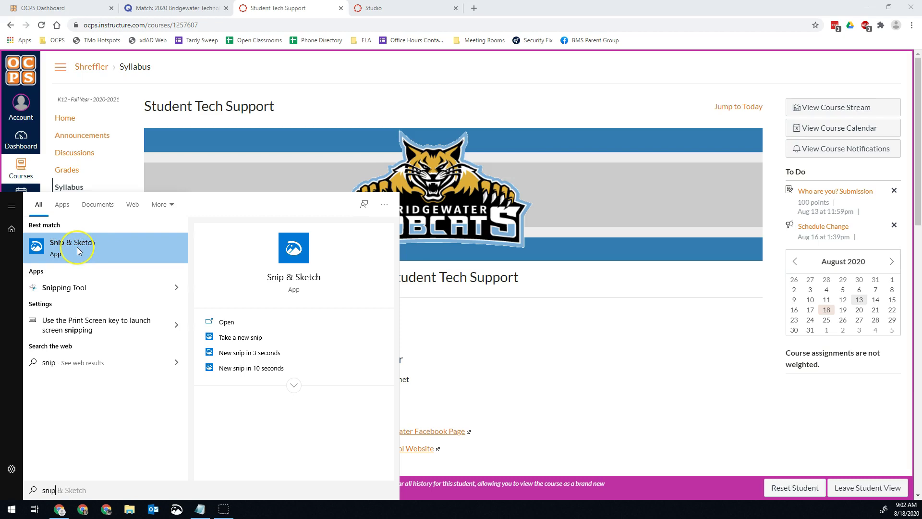
pyautogui.click(78, 248)
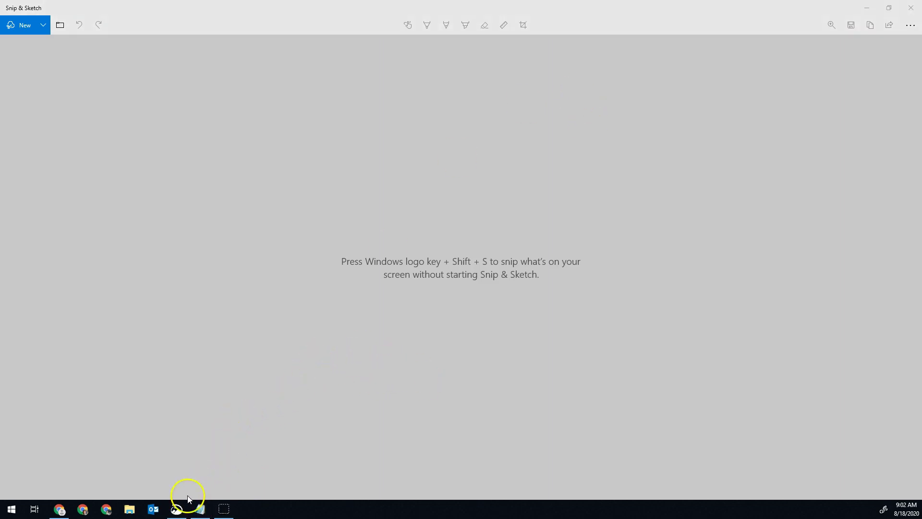
# Pin Snip & Sketch to the taskbar and bring its window to the front
pyautogui.moveTo(179, 512)
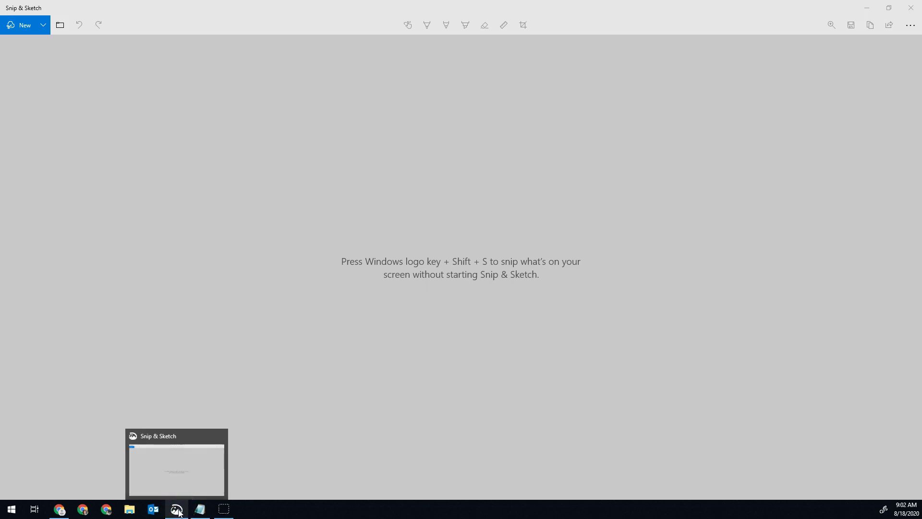
pyautogui.rightClick(178, 510)
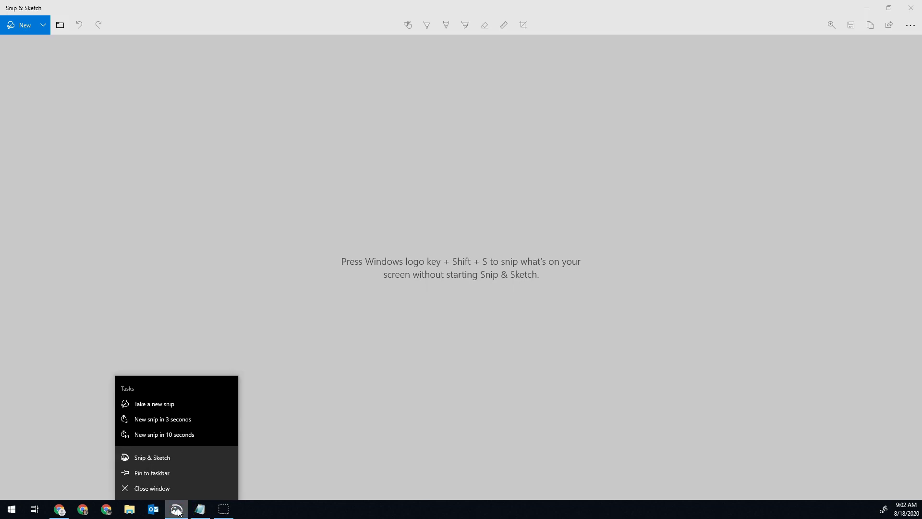
pyautogui.click(177, 475)
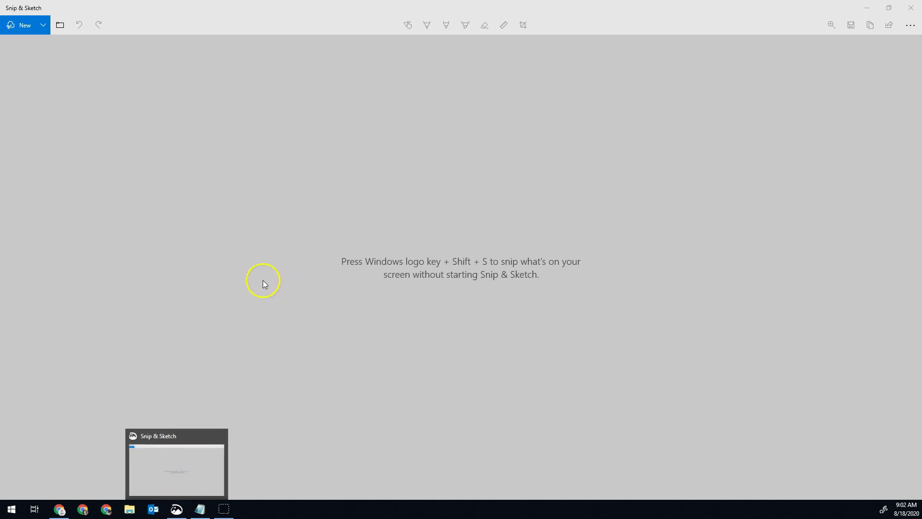
pyautogui.click(246, 254)
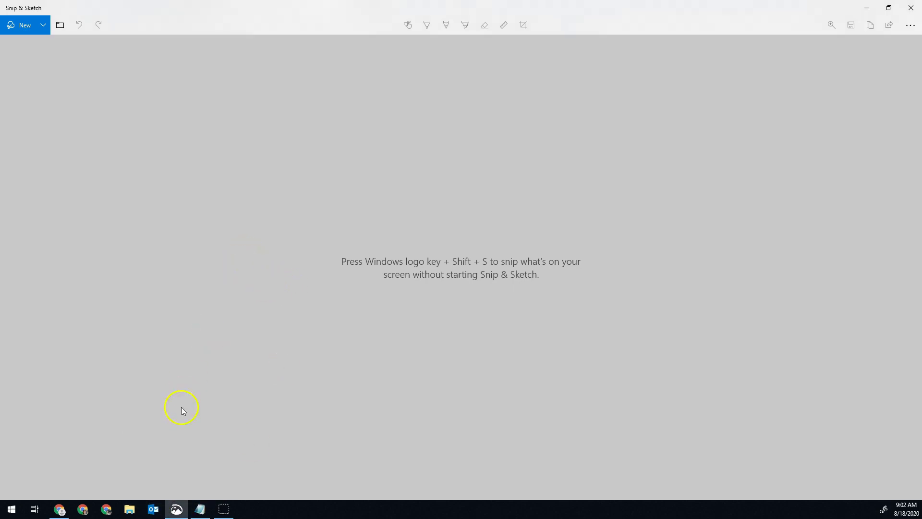
# Bring Chrome forward on the Quizlet Match results tab showing an 18.0-second time
pyautogui.click(59, 509)
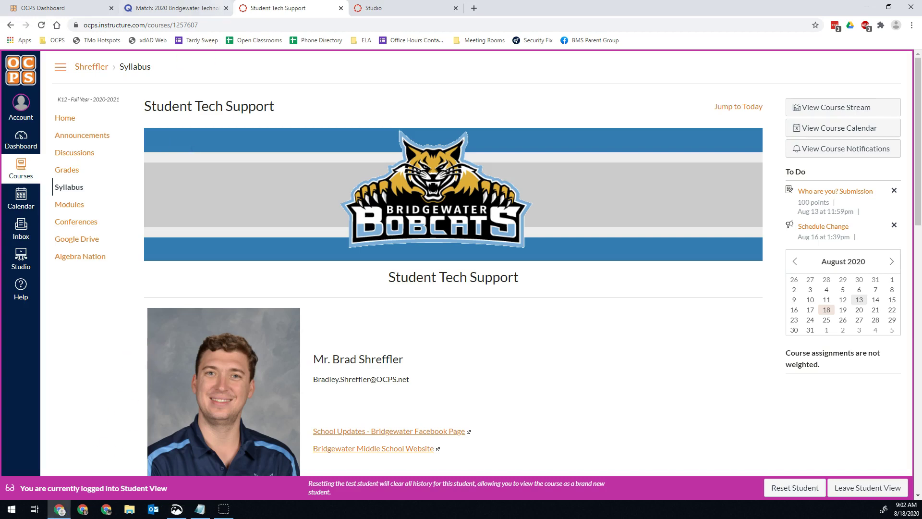
pyautogui.click(172, 8)
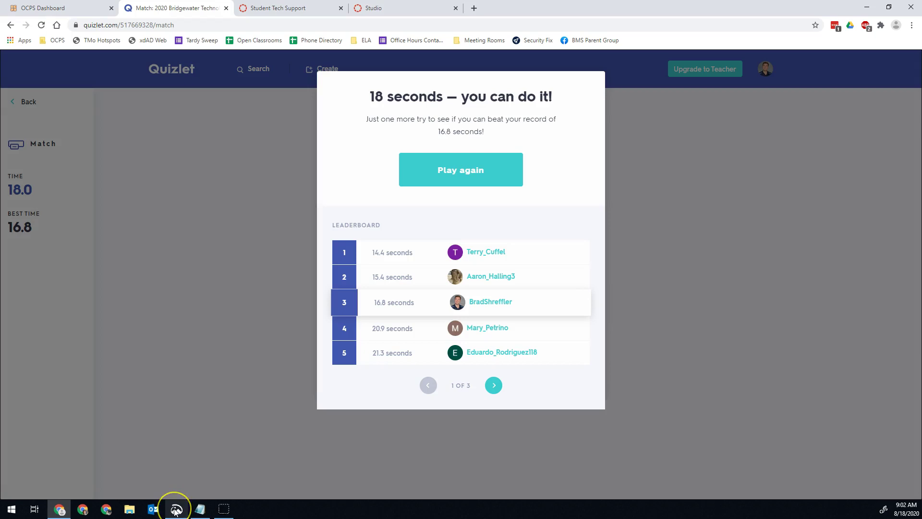
pyautogui.moveTo(176, 510)
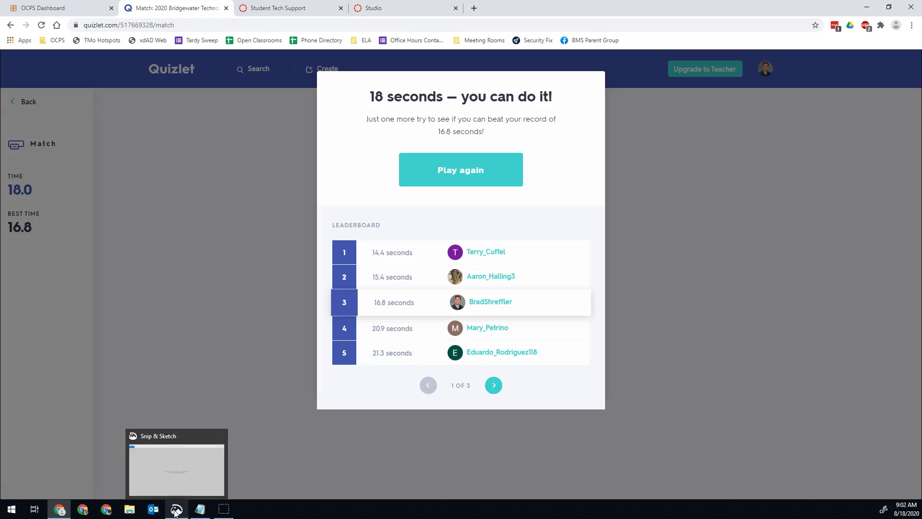
# Take a new rectangular snip of the Quizlet results dialog and leaderboard
pyautogui.click(176, 510)
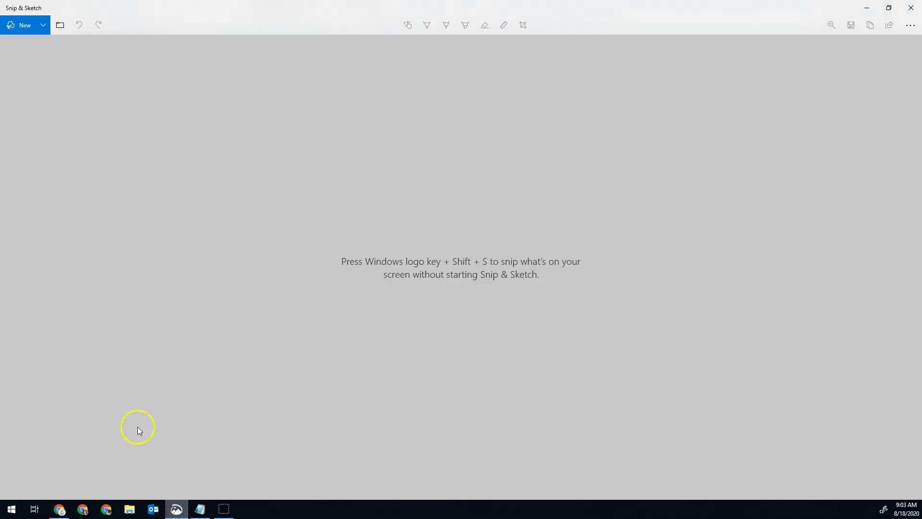
pyautogui.click(20, 30)
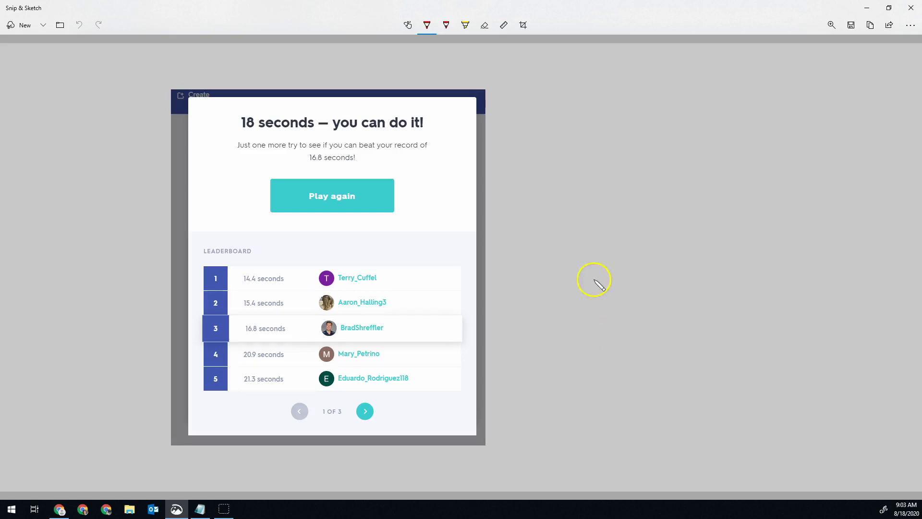
# Save the snip as PNG 'Quiz Results 8 18 20' in Google Drive's My Drive > ShreffTech folder
pyautogui.click(851, 29)
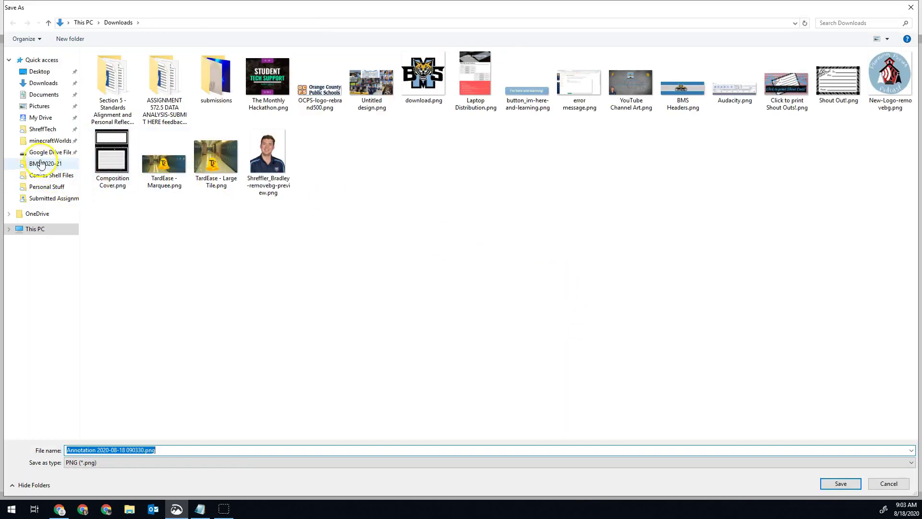
pyautogui.click(40, 153)
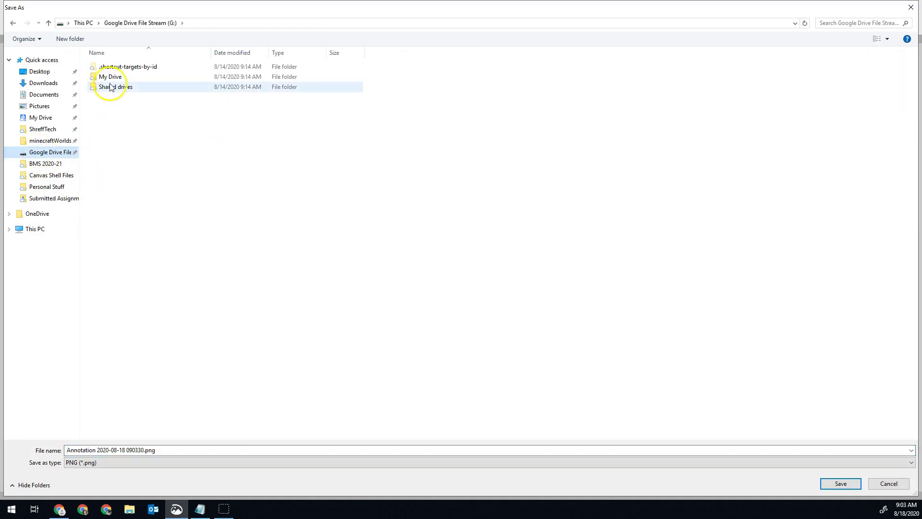
pyautogui.click(111, 78)
pyautogui.doubleClick(111, 79)
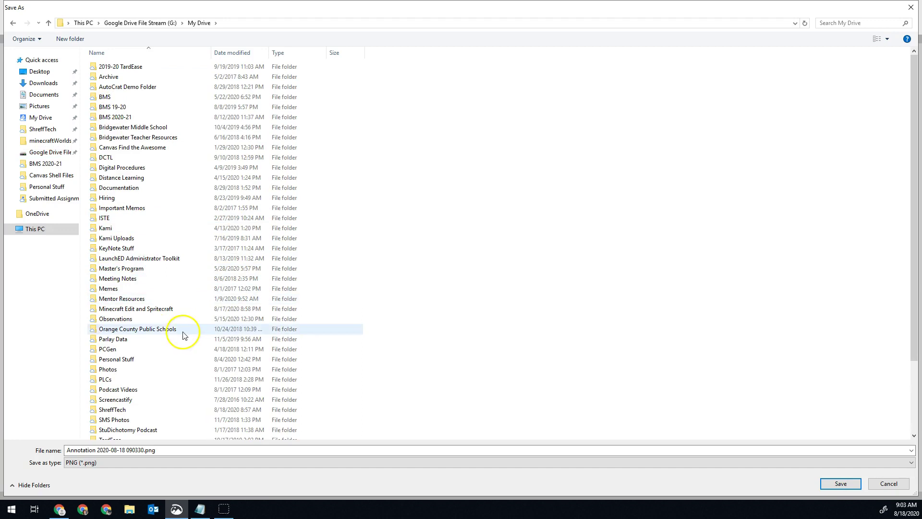
pyautogui.doubleClick(127, 410)
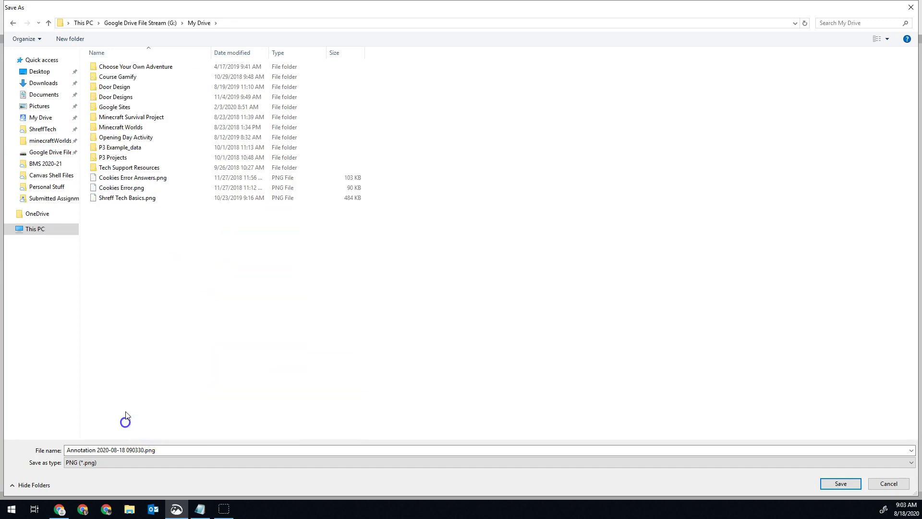
pyautogui.click(141, 450)
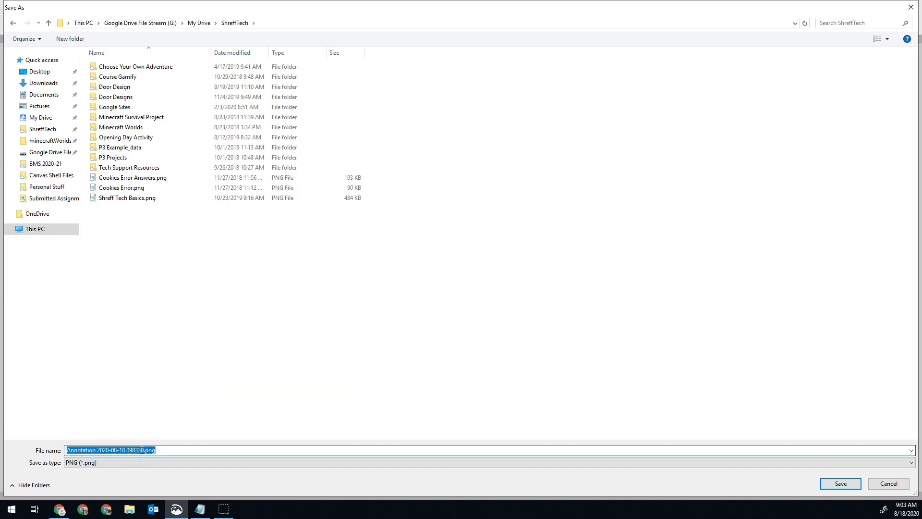
pyautogui.write('Quiz Results 8 18 20')
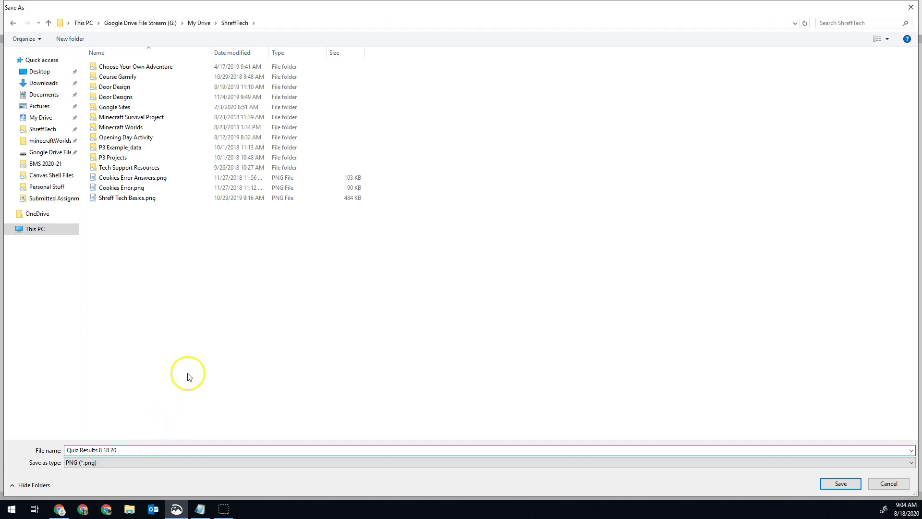
pyautogui.click(848, 484)
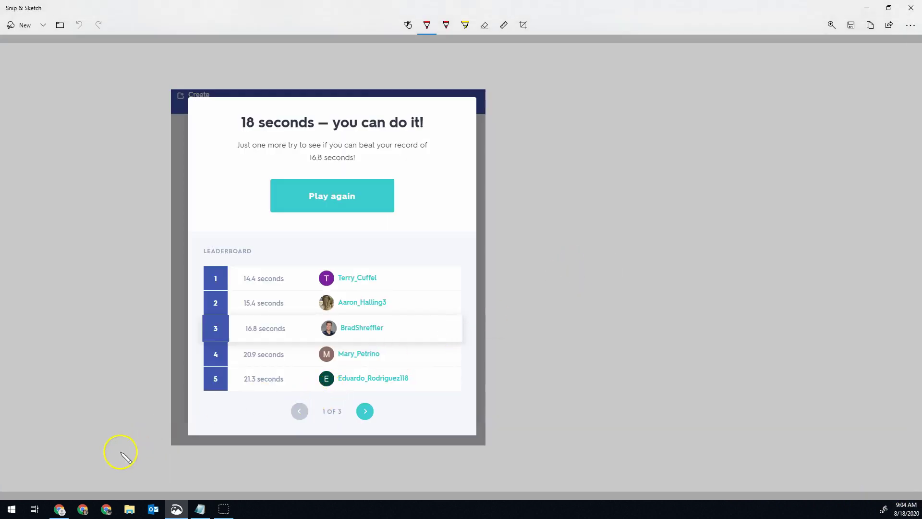
# Return to Chrome and open the Student Tech Support course's Modules page
pyautogui.click(60, 509)
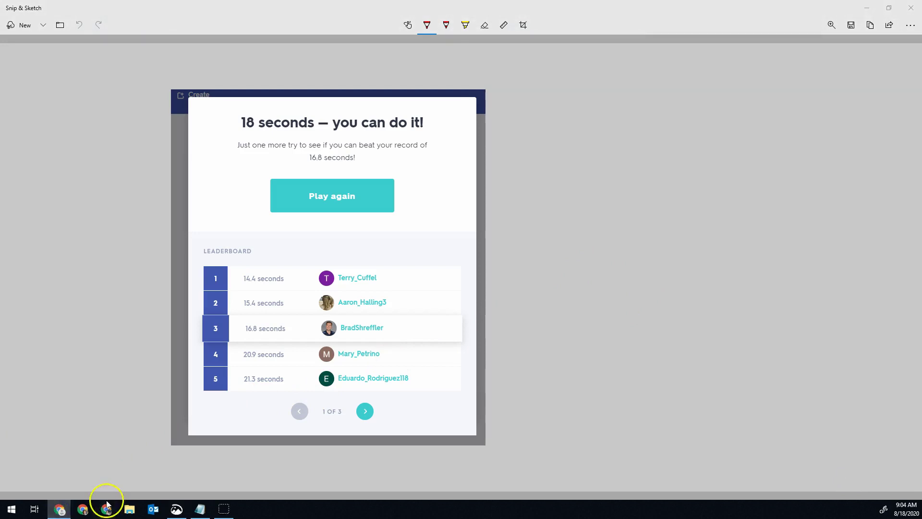
pyautogui.click(61, 507)
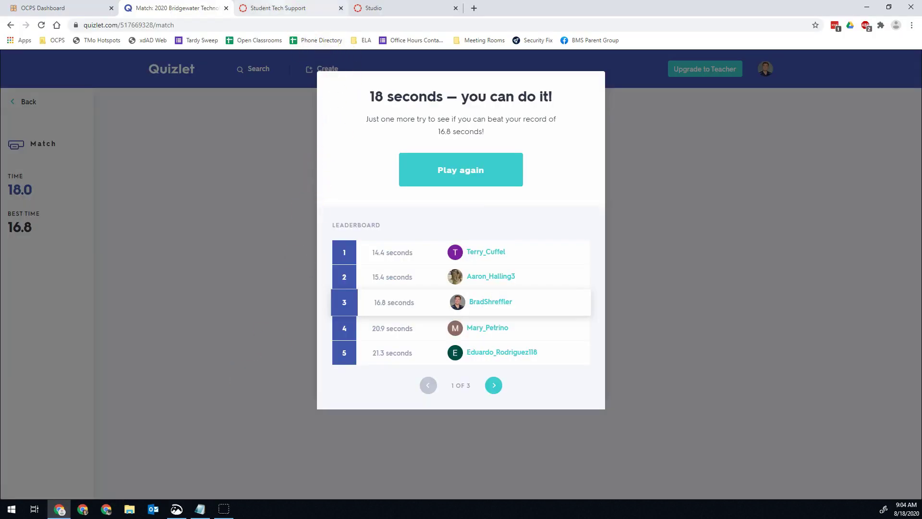
pyautogui.click(272, 8)
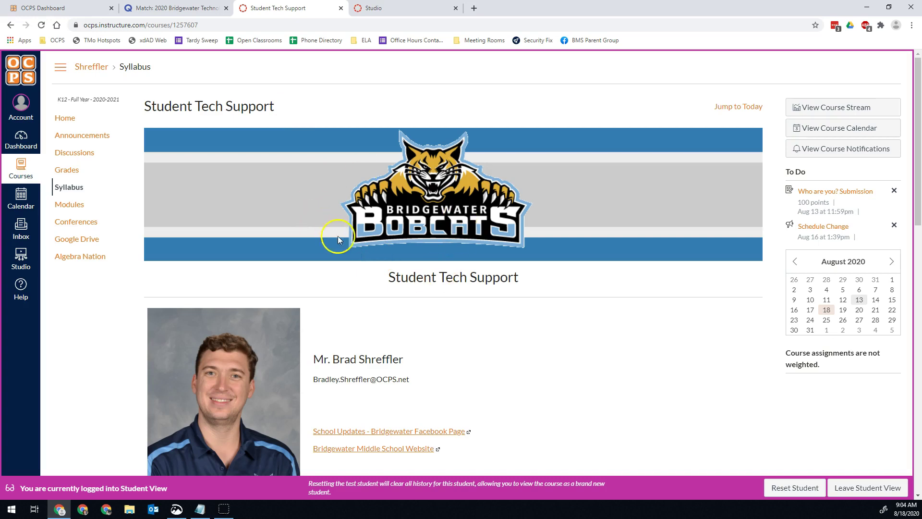
pyautogui.click(89, 205)
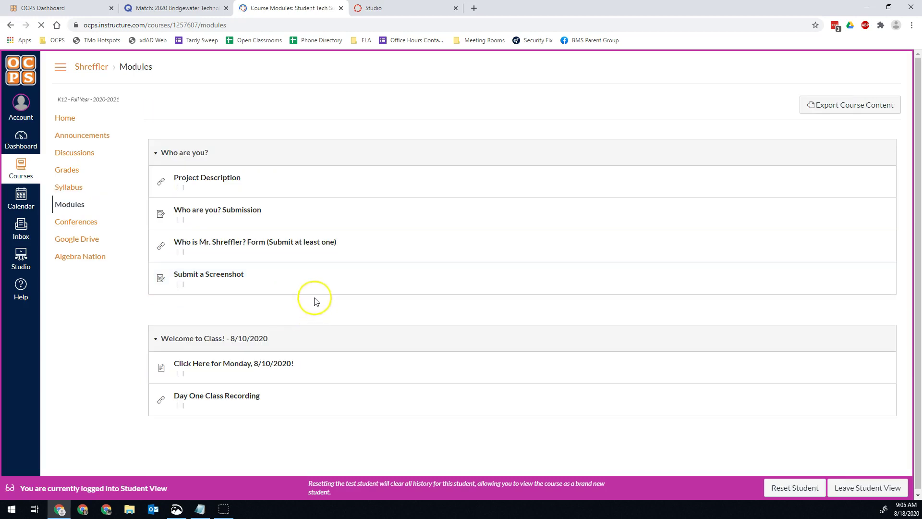
# Open the Submit a Screenshot assignment and begin a new submission
pyautogui.click(214, 264)
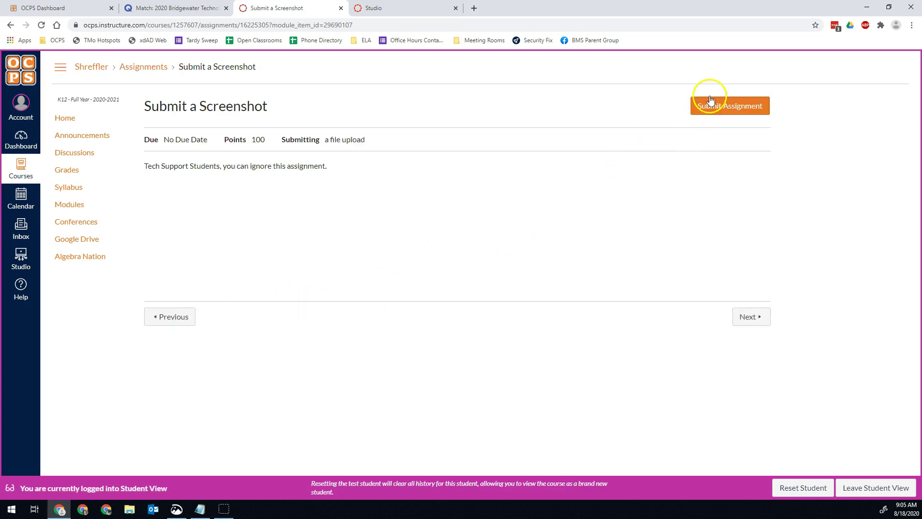
pyautogui.click(724, 107)
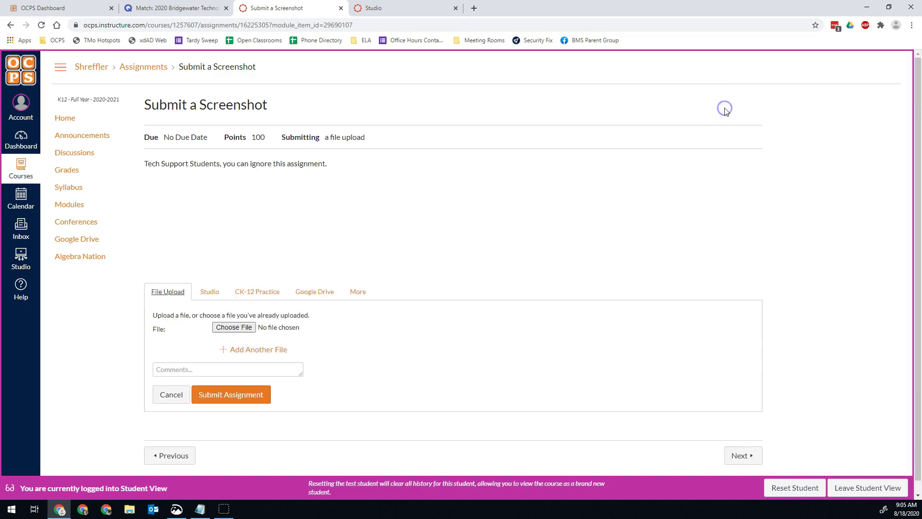
# Choose Quiz Results 8 18 20.png from the ShreffTech folder as the upload file
pyautogui.click(235, 328)
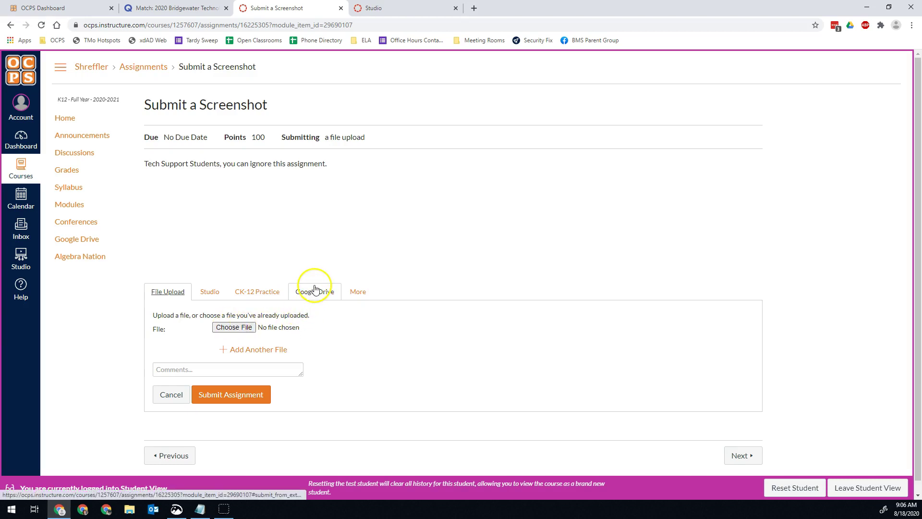
pyautogui.click(240, 328)
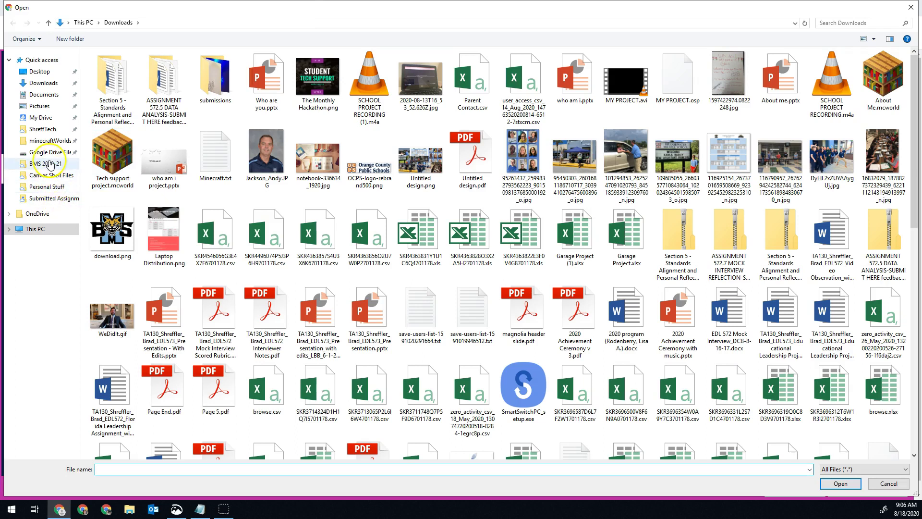
pyautogui.click(46, 129)
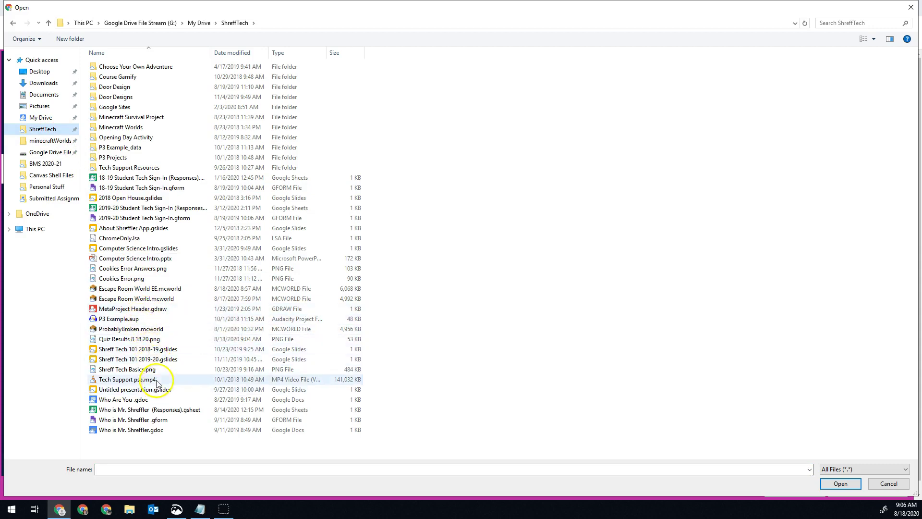
pyautogui.click(141, 340)
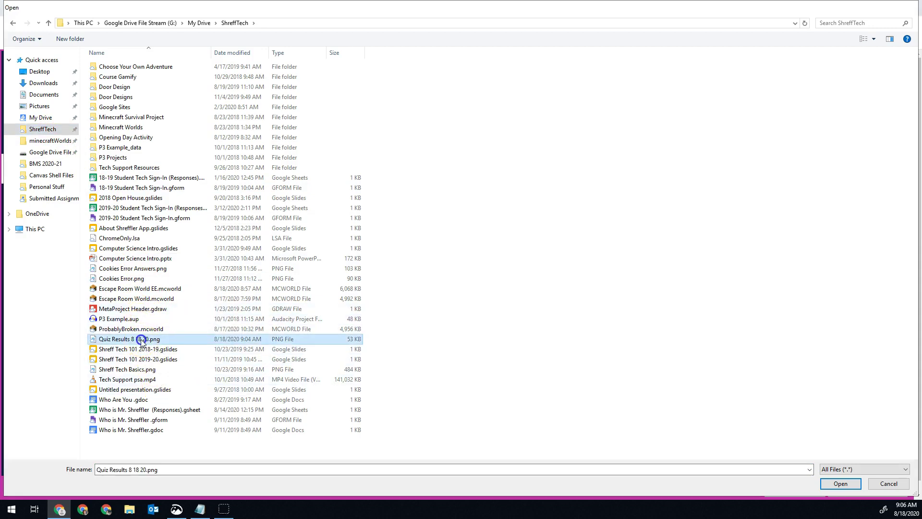
pyautogui.doubleClick(141, 340)
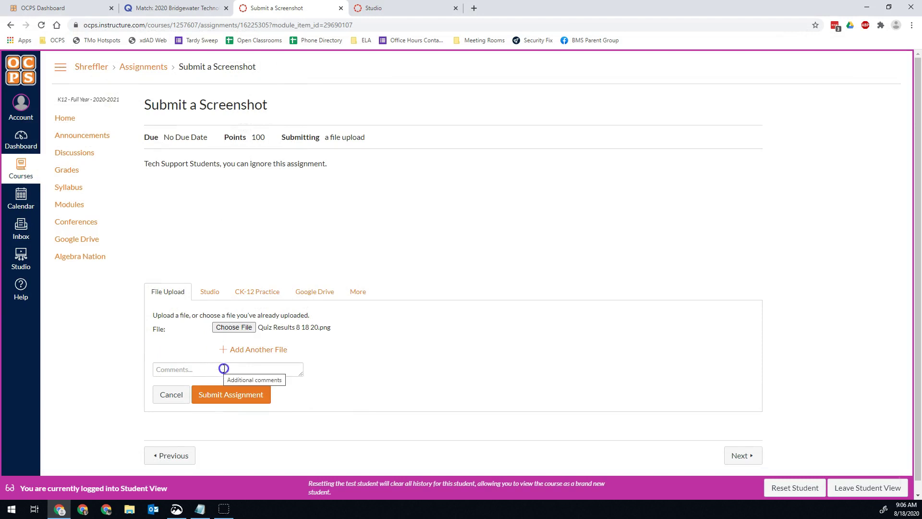
# Submit the assignment with Quiz Results 8 18 20.png attached
pyautogui.click(230, 394)
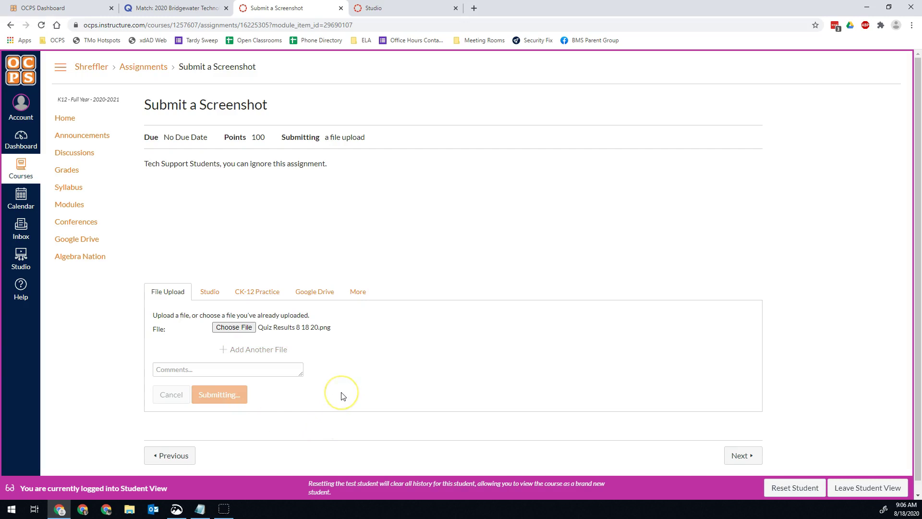